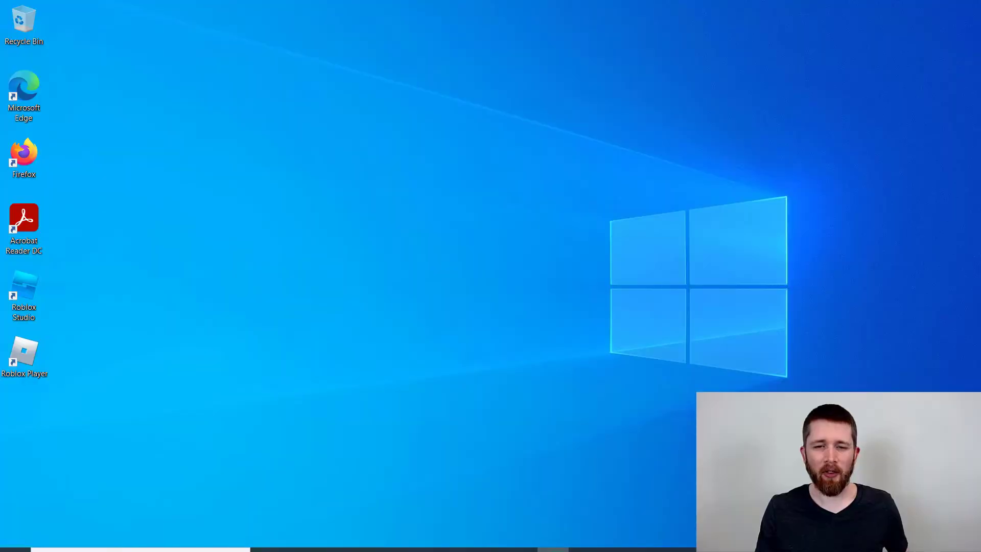
- Launch Roblox Studio from the Windows taskbar
click(489, 540)
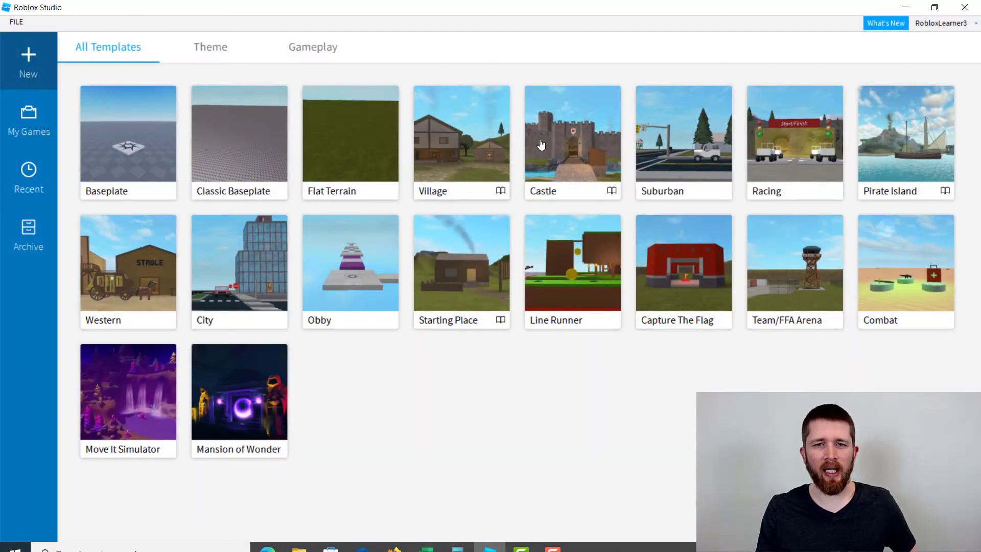
- Start a new place from the Village template and look across the village
click(463, 146)
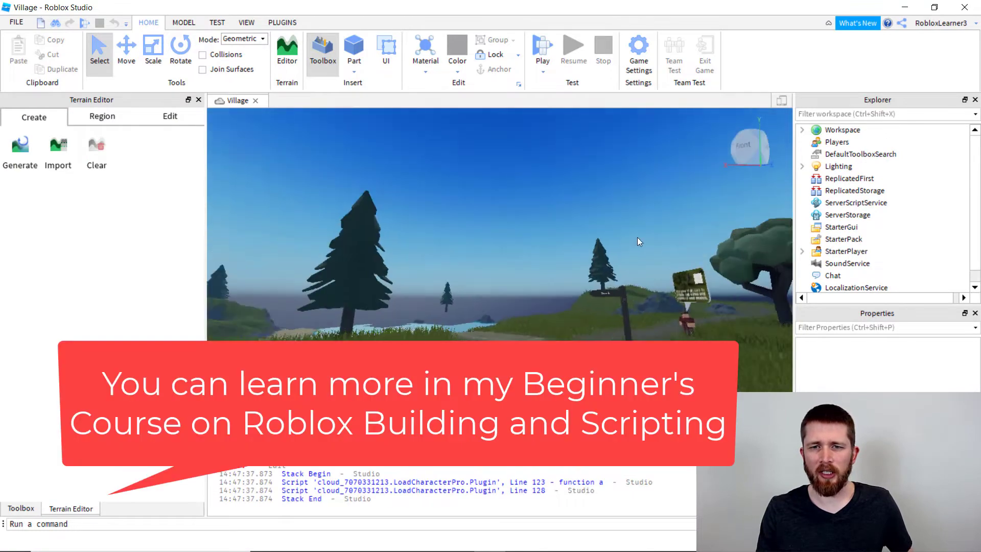
right_drag(637, 237, 518, 264)
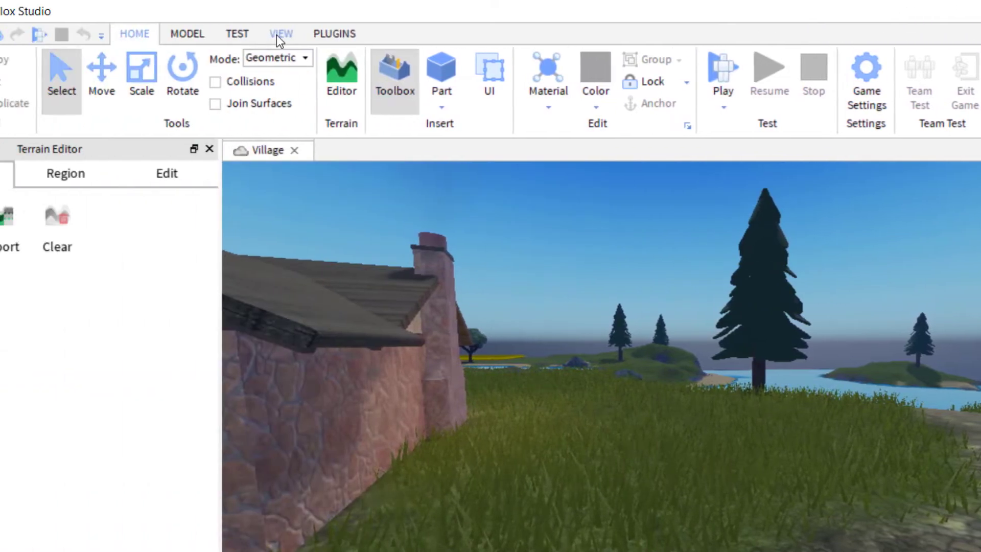
- Insert a Clouds object under Workspace's Terrain, found by searching 'clou'
click(280, 35)
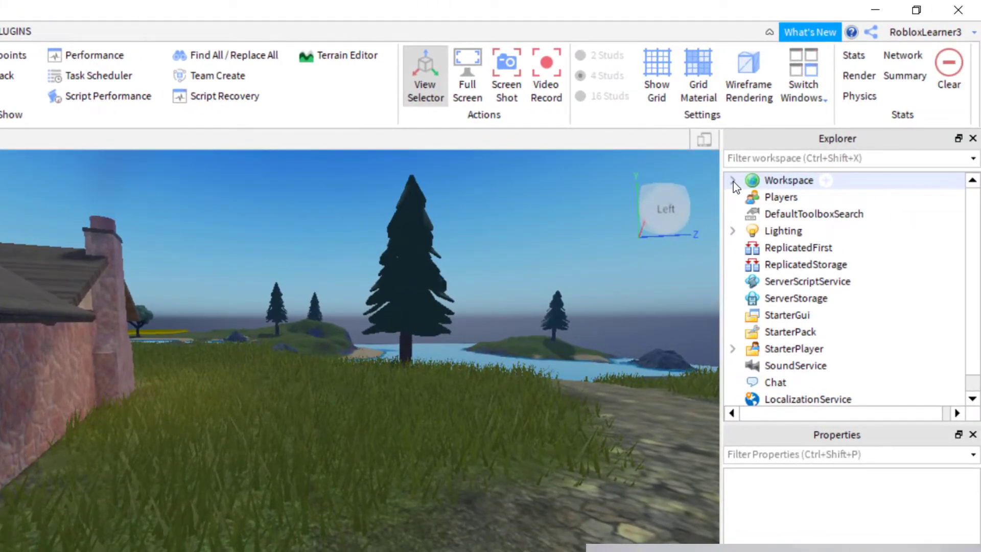
click(732, 181)
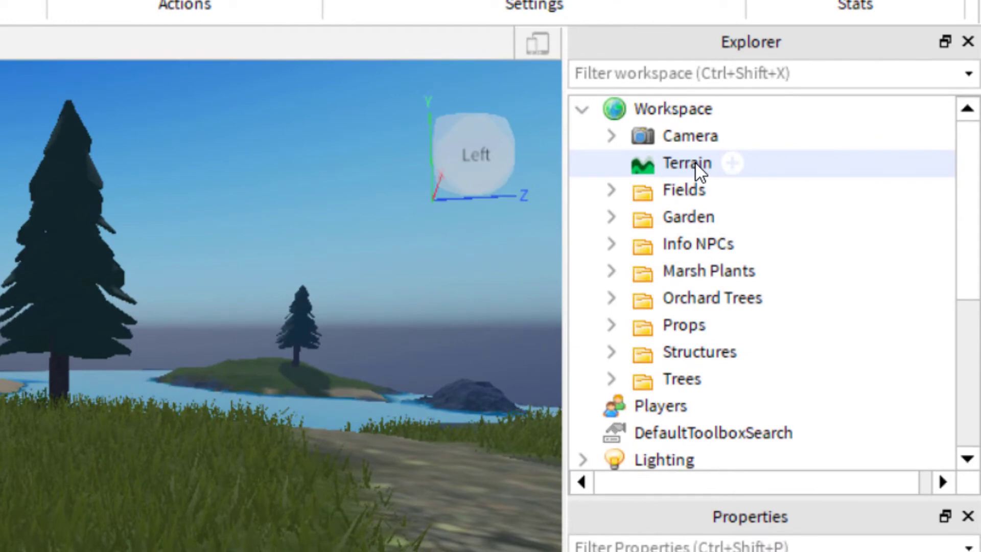
click(696, 165)
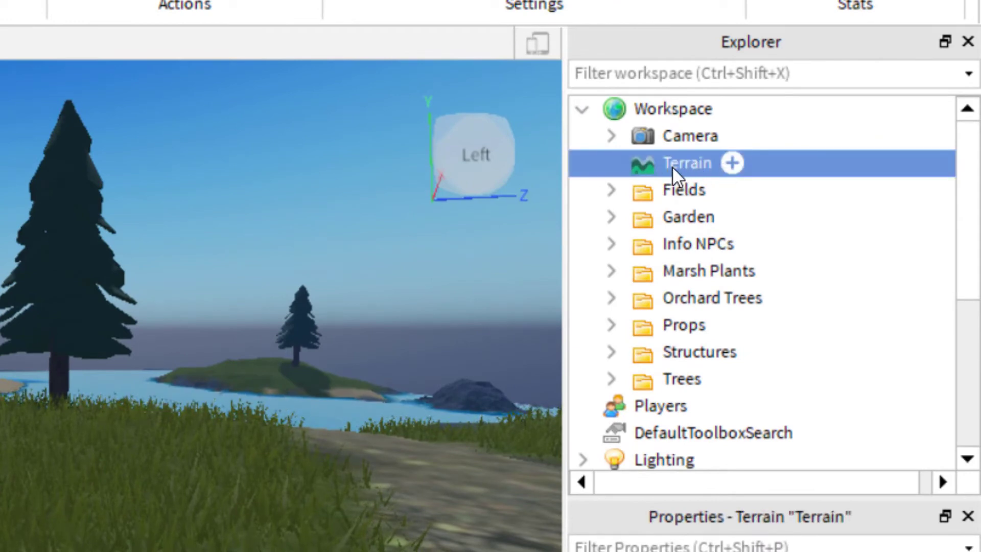
click(732, 163)
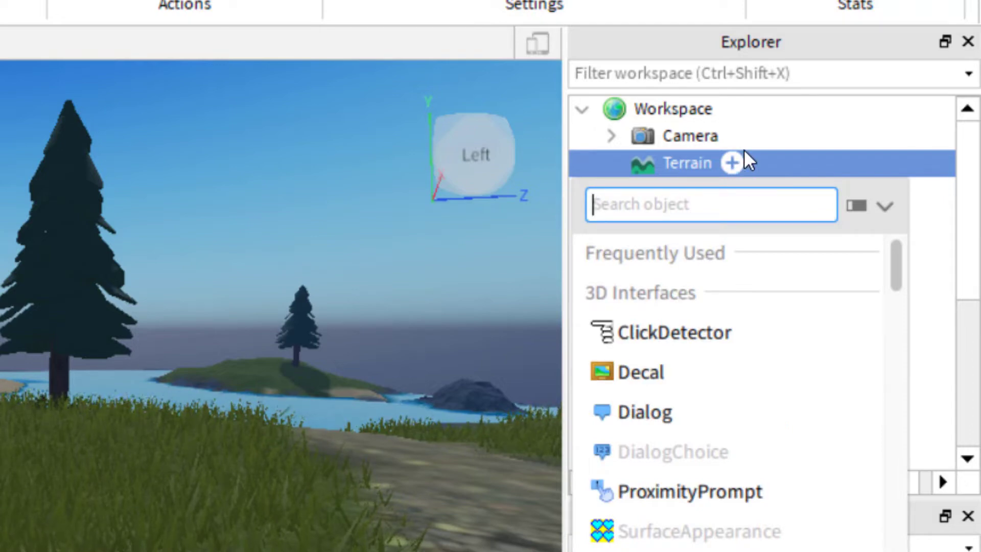
text(clou)
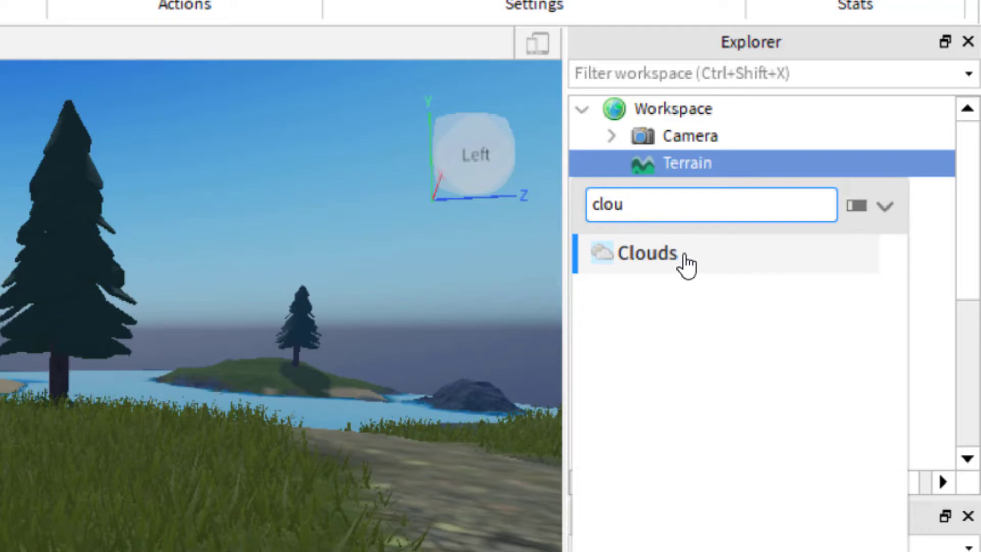
click(686, 263)
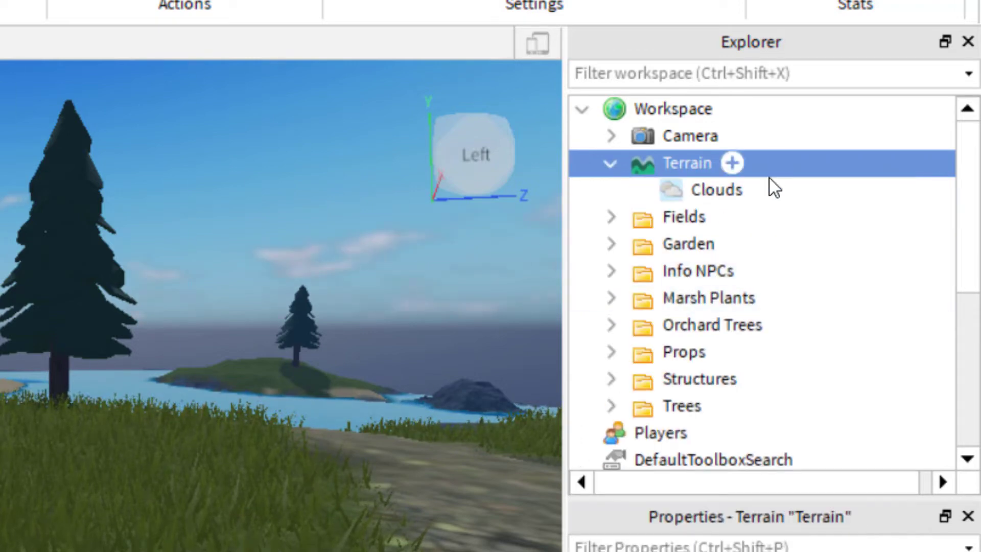
right_drag(277, 251, 280, 207)
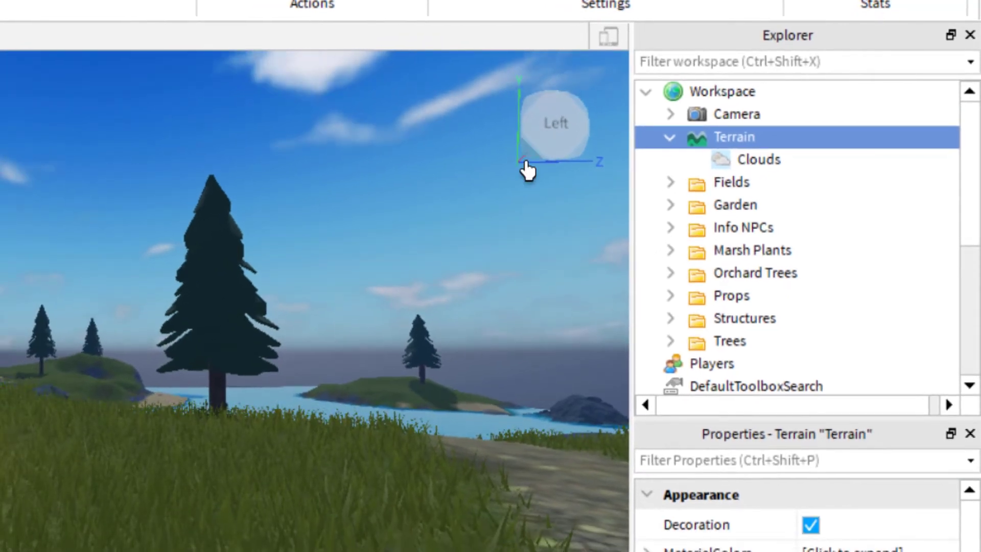
- Select the new Clouds object and clear the Output log
click(755, 160)
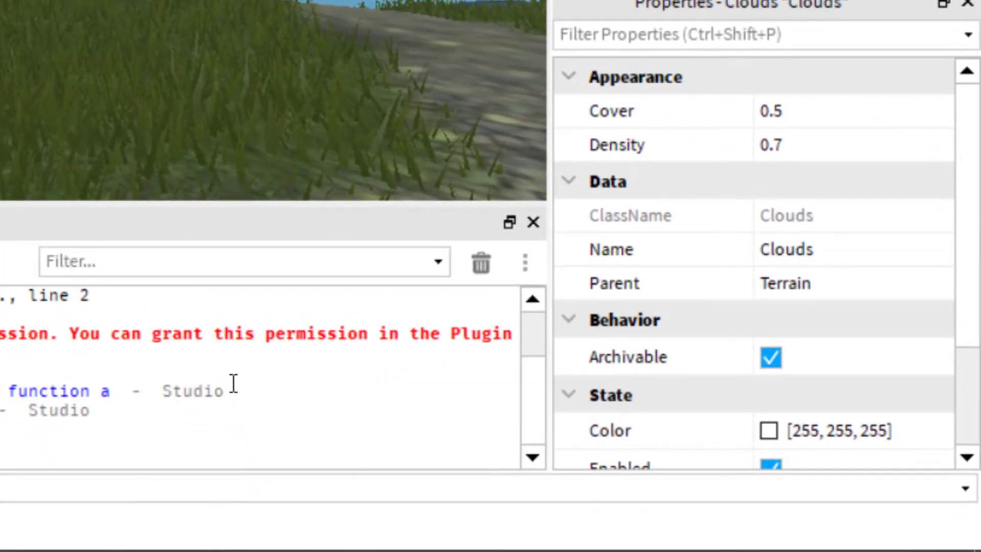
right_click(231, 384)
click(323, 483)
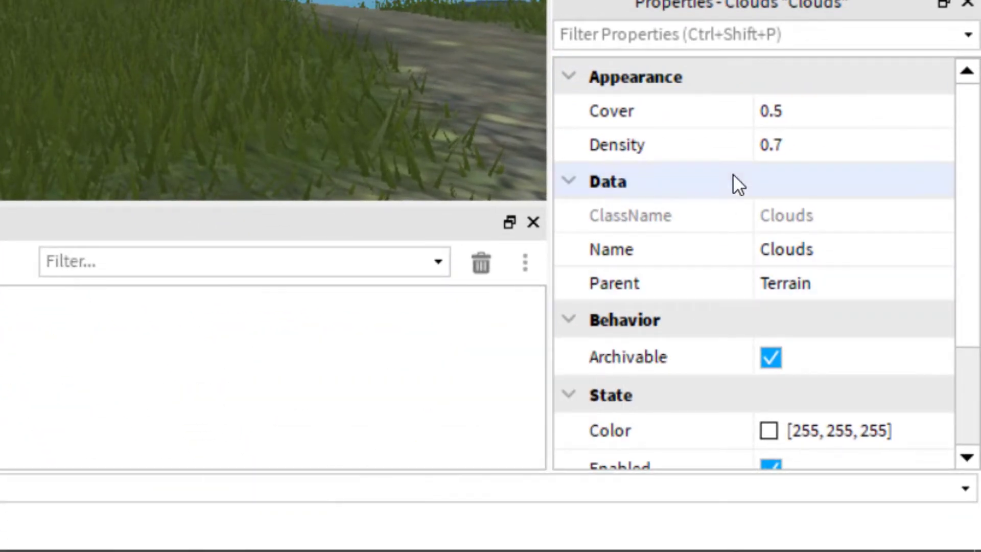
- Set the clouds' Cover to 0.717 and Density to 0.75
click(780, 114)
drag(902, 128, 904, 118)
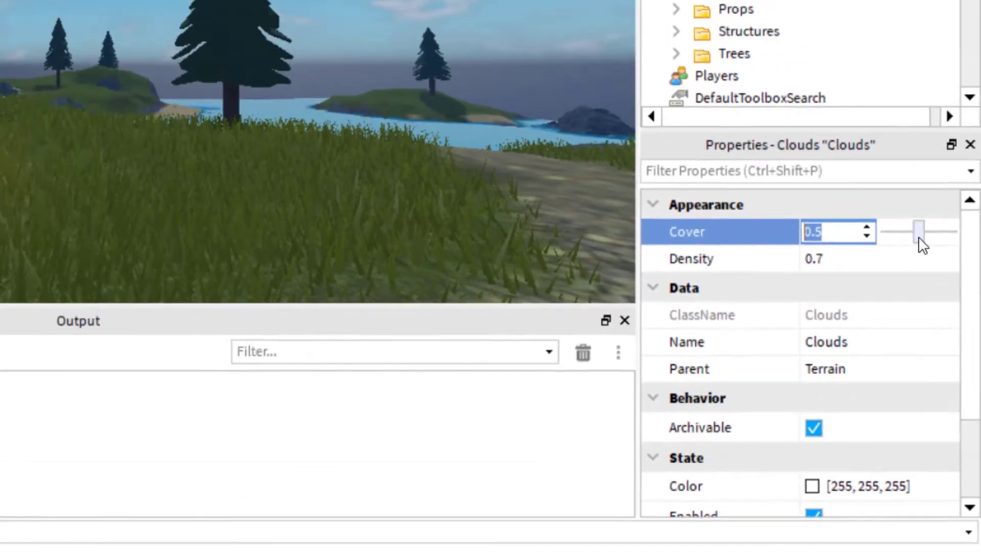
mouse_move(927, 293)
mouse_down()
mouse_move(966, 289)
mouse_move(885, 292)
mouse_move(940, 292)
mouse_up()
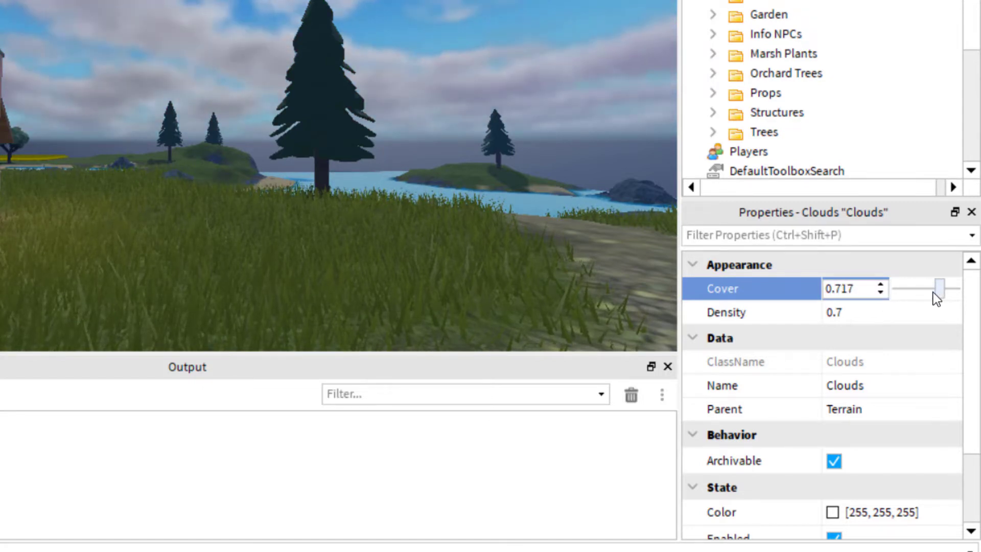
click(937, 311)
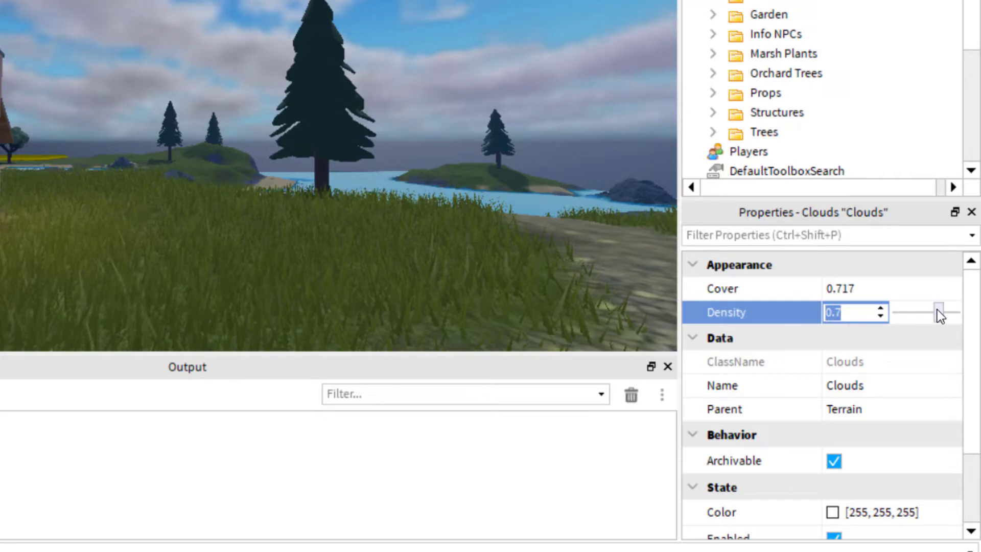
drag(939, 310, 906, 312)
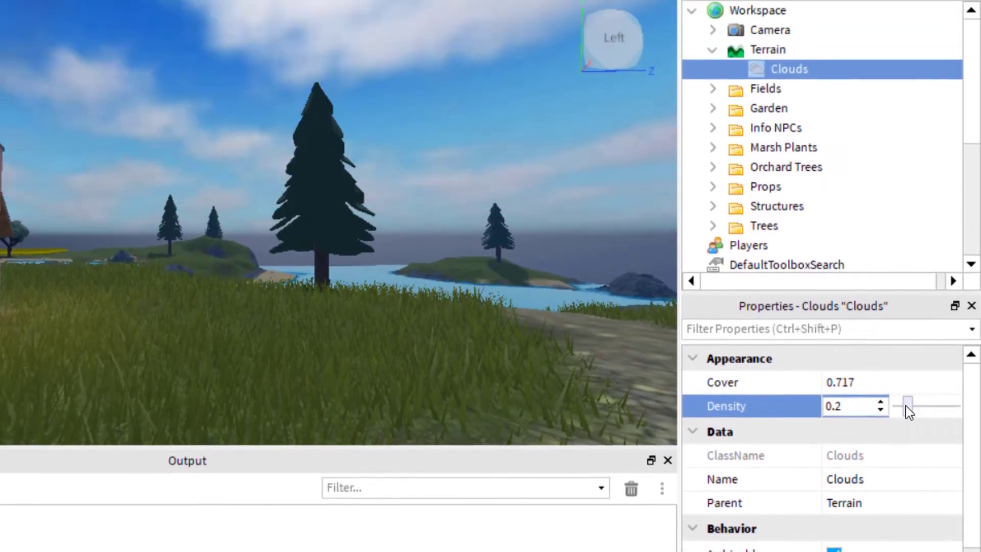
drag(905, 406, 940, 440)
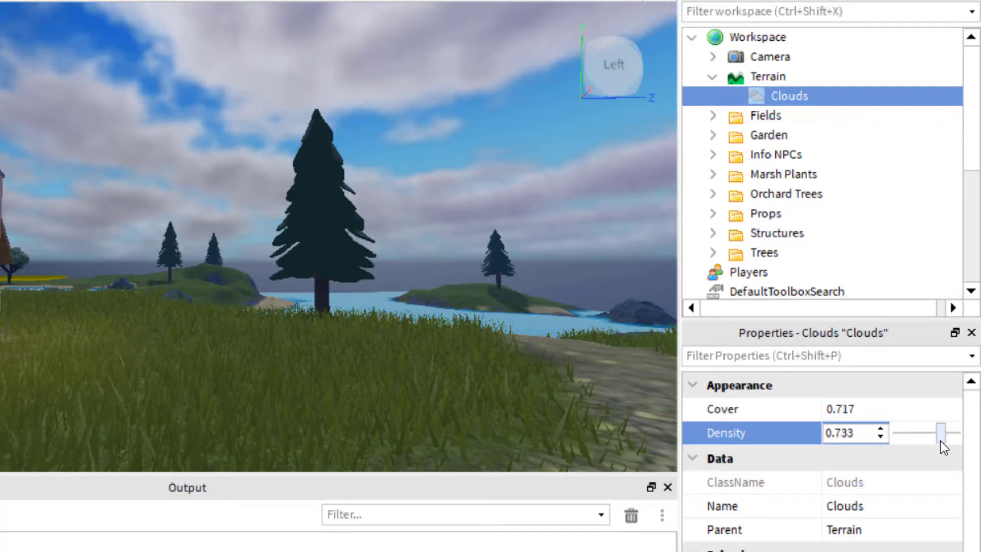
mouse_move(940, 440)
mouse_down()
mouse_move(964, 442)
mouse_move(943, 437)
mouse_up()
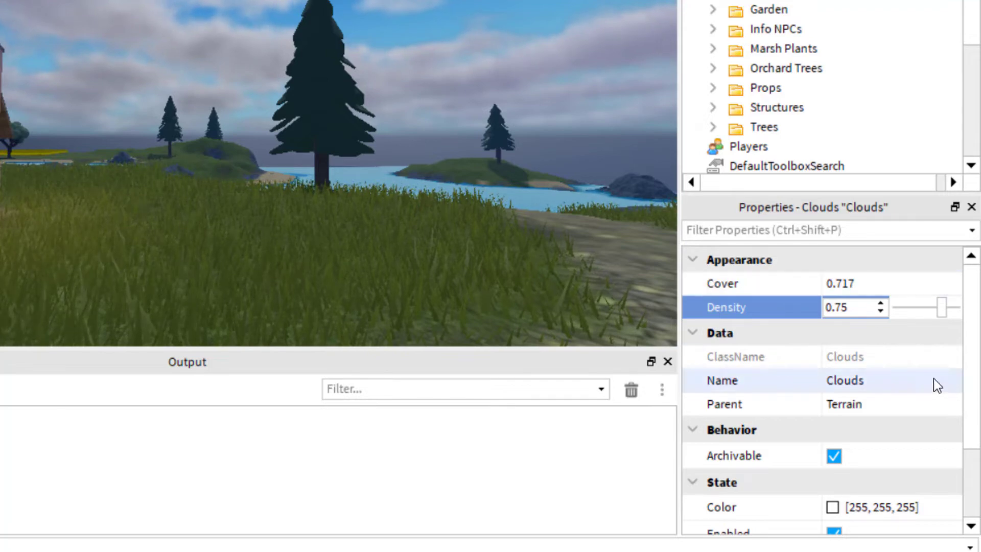
- Change the Clouds Color to pink-magenta 255, 99, 248
scroll(971, 337, down, 3)
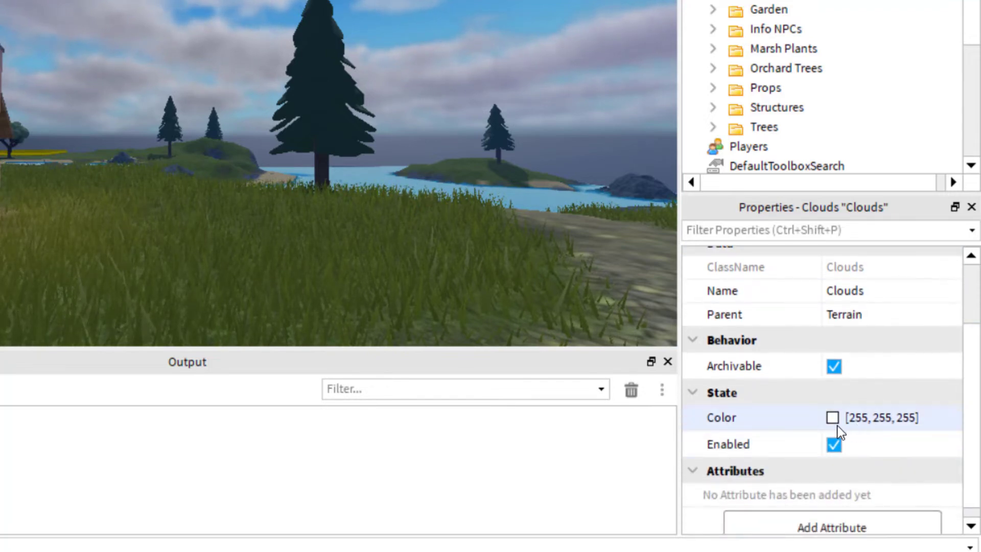
click(834, 418)
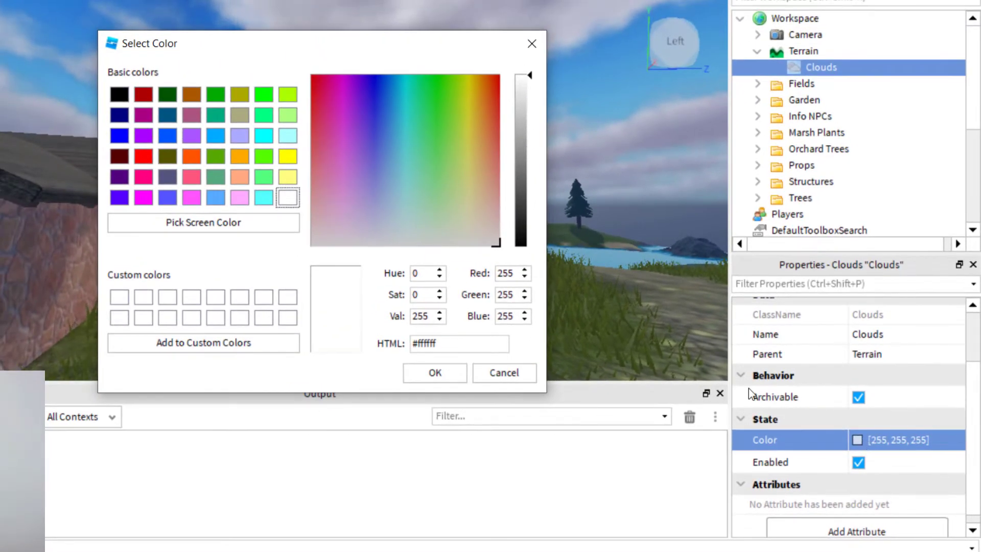
drag(366, 204, 342, 140)
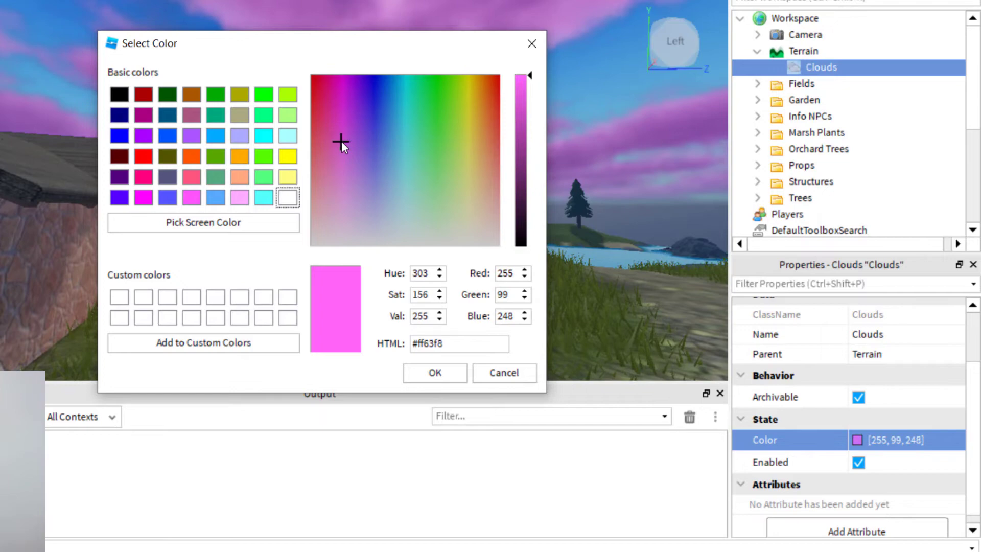
click(427, 370)
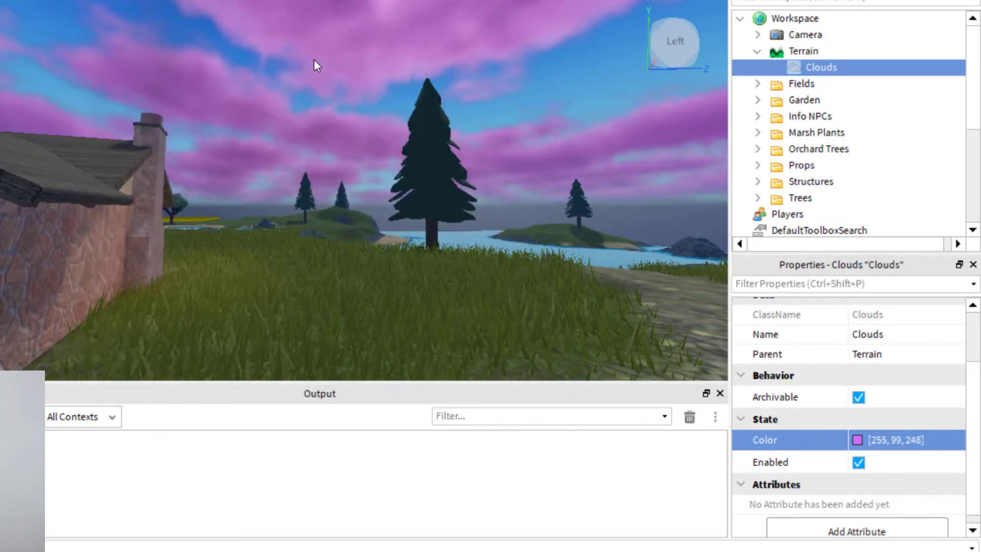
right_drag(302, 109, 302, 108)
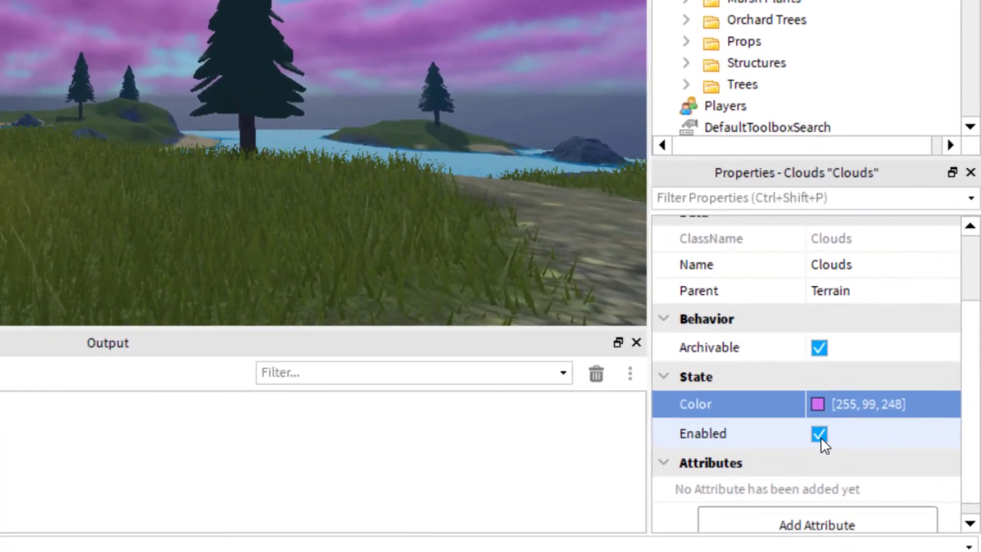
- Toggle Clouds Enabled off and back on, then show the Lighting service's properties
click(819, 434)
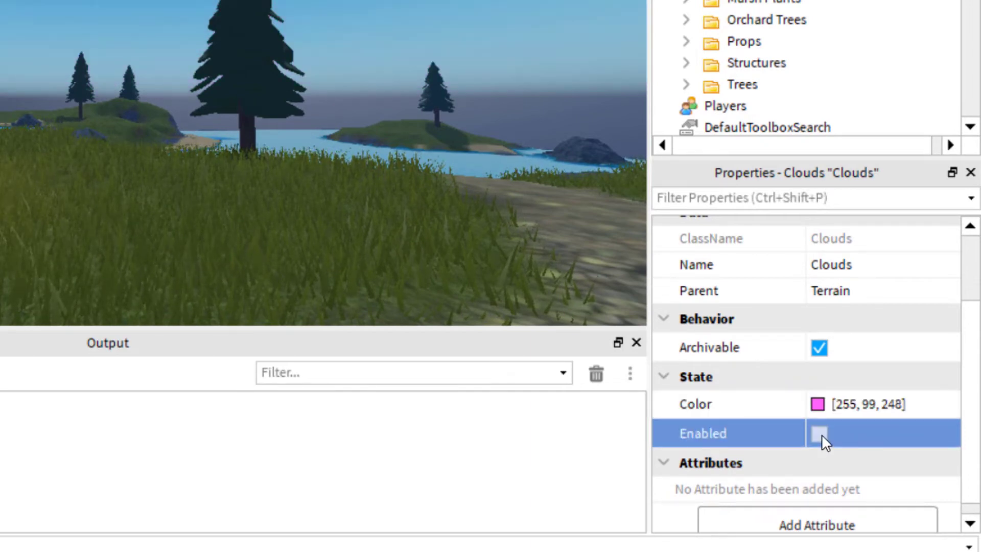
click(820, 433)
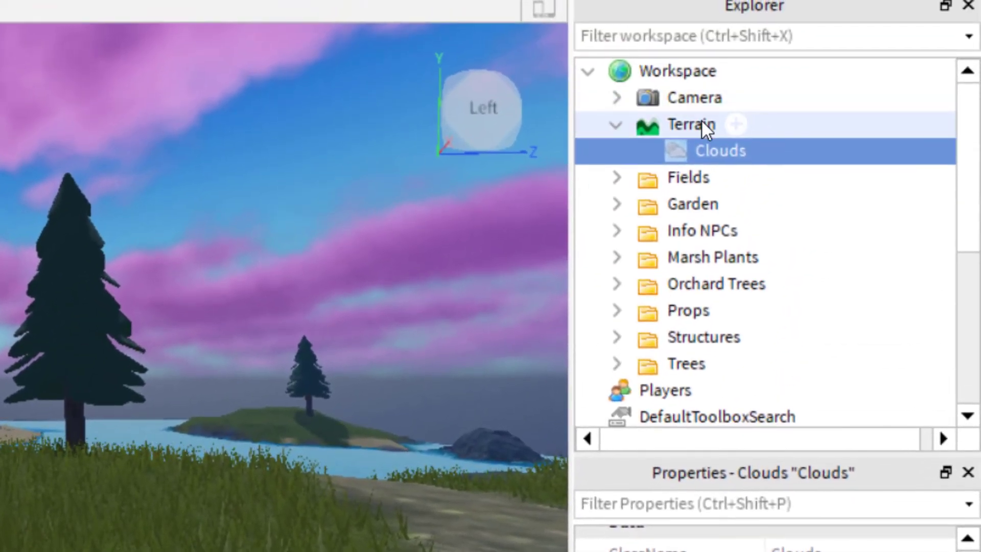
click(643, 129)
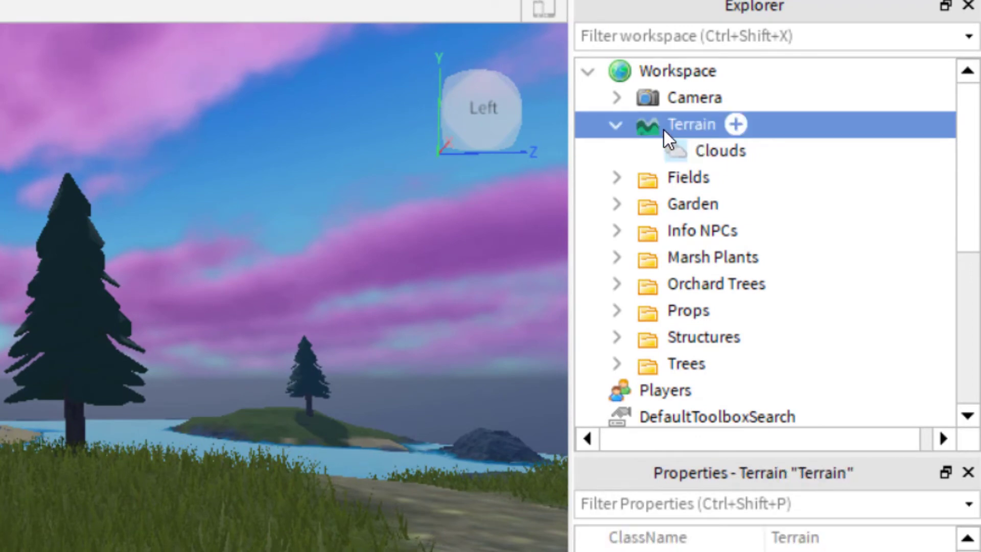
scroll(967, 153, down, 3)
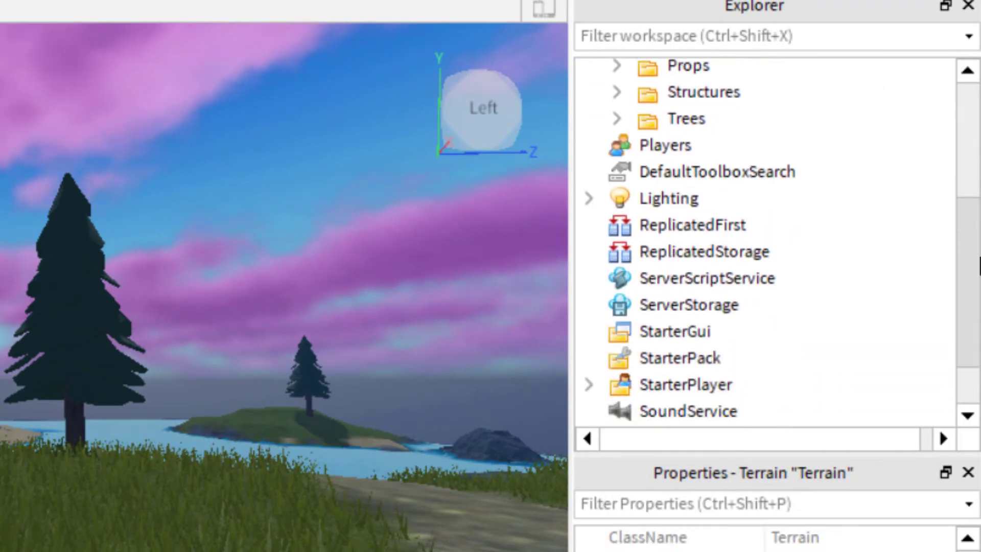
click(659, 196)
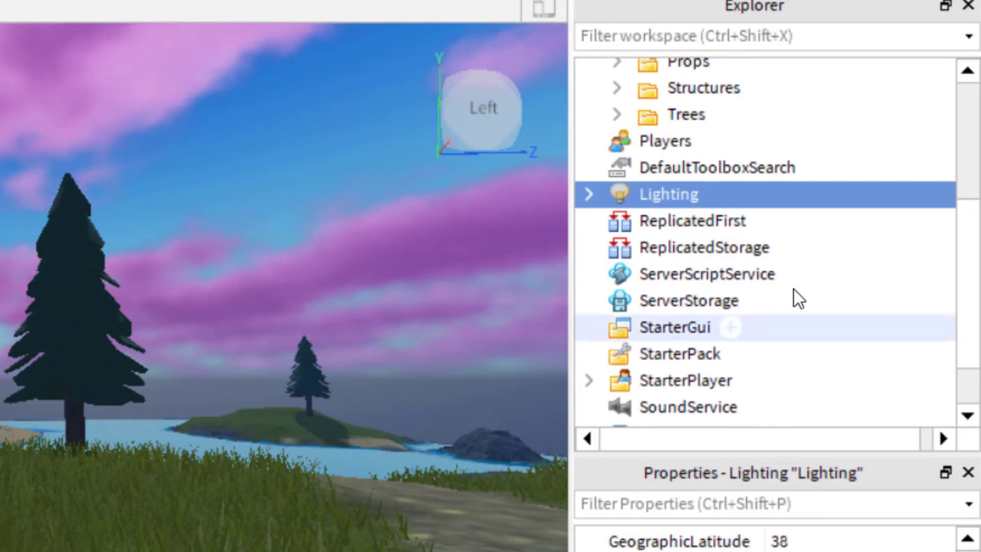
drag(976, 271, 956, 153)
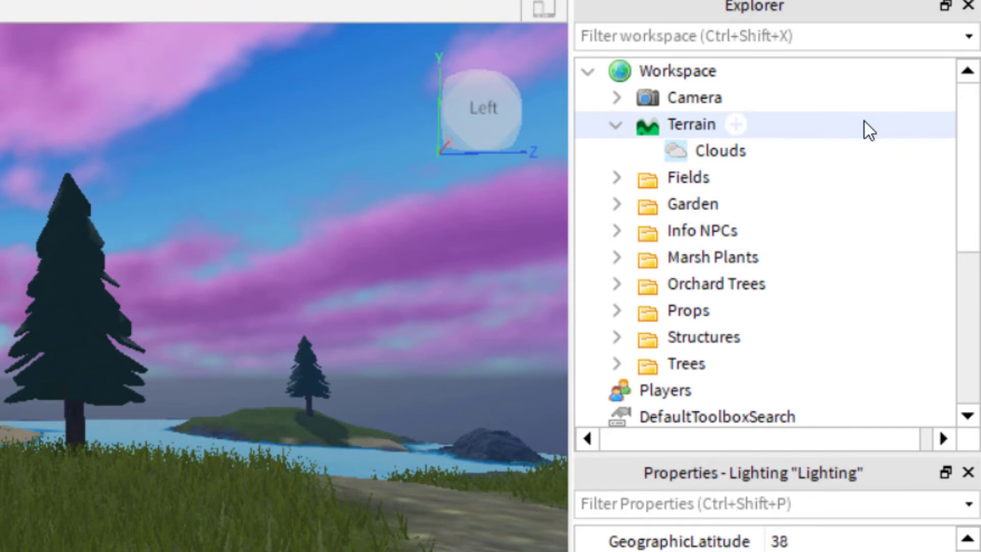
scroll(975, 186, down, 5)
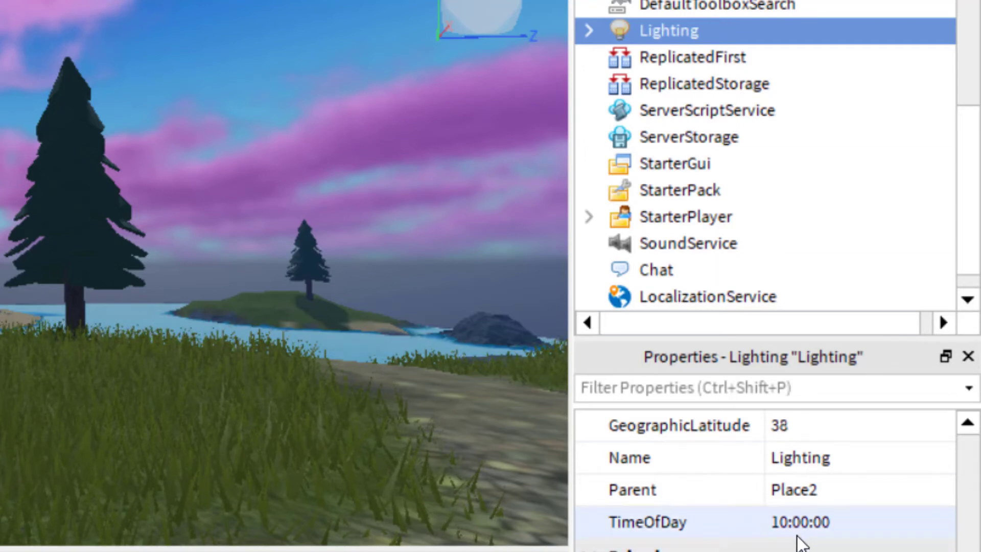
- Preview nightfall with Lighting ClockTime, then settle it at afternoon 15.6
scroll(961, 537, up, 3)
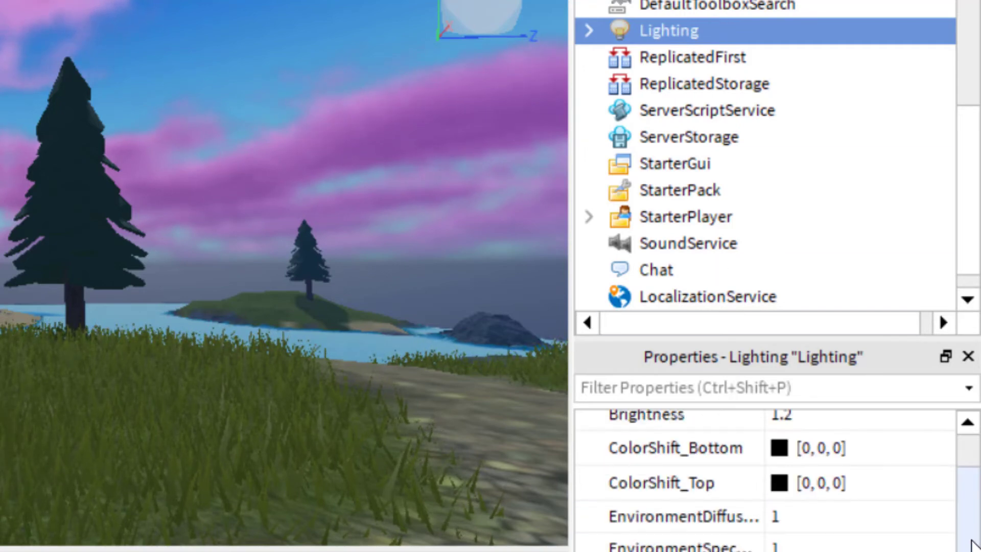
scroll(766, 481, up, 2)
click(784, 487)
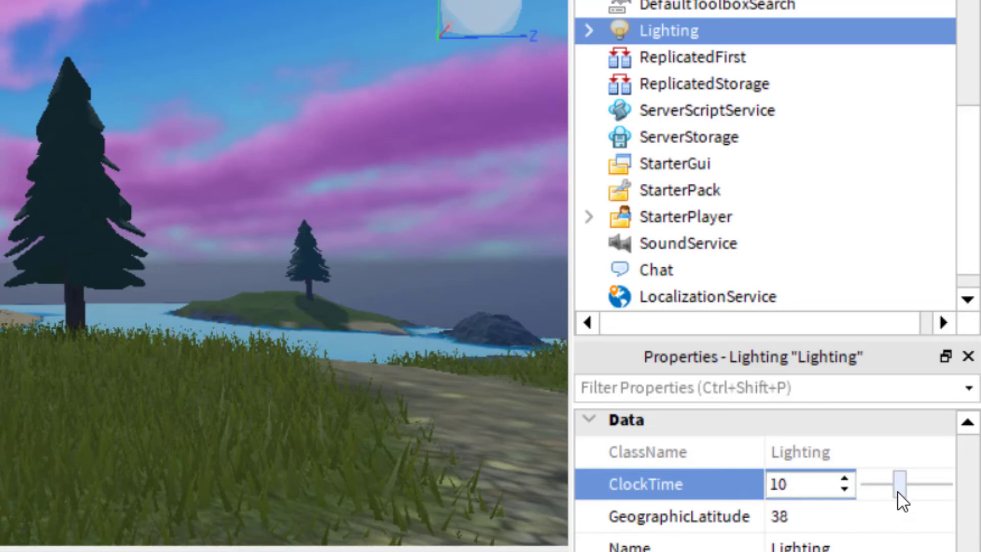
drag(899, 492, 933, 491)
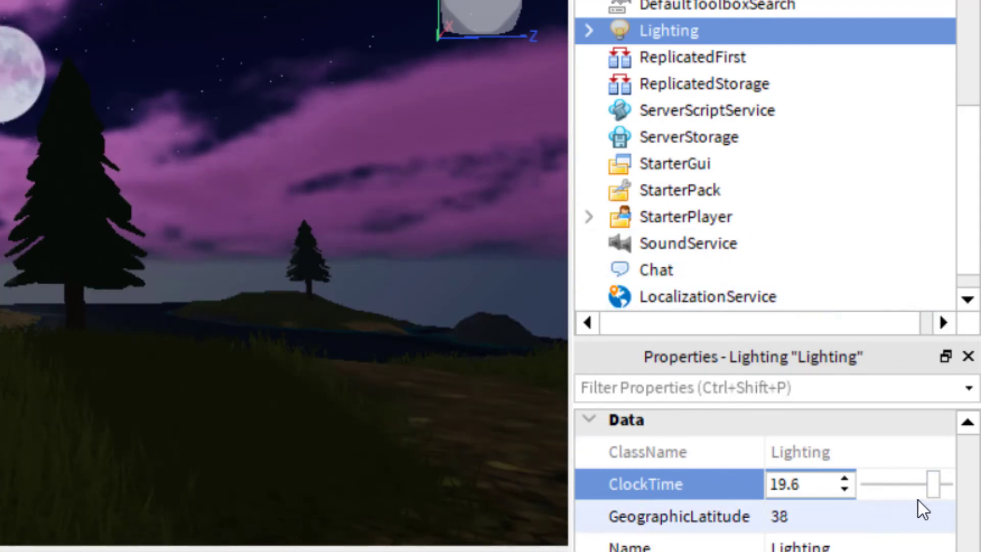
drag(932, 484, 920, 484)
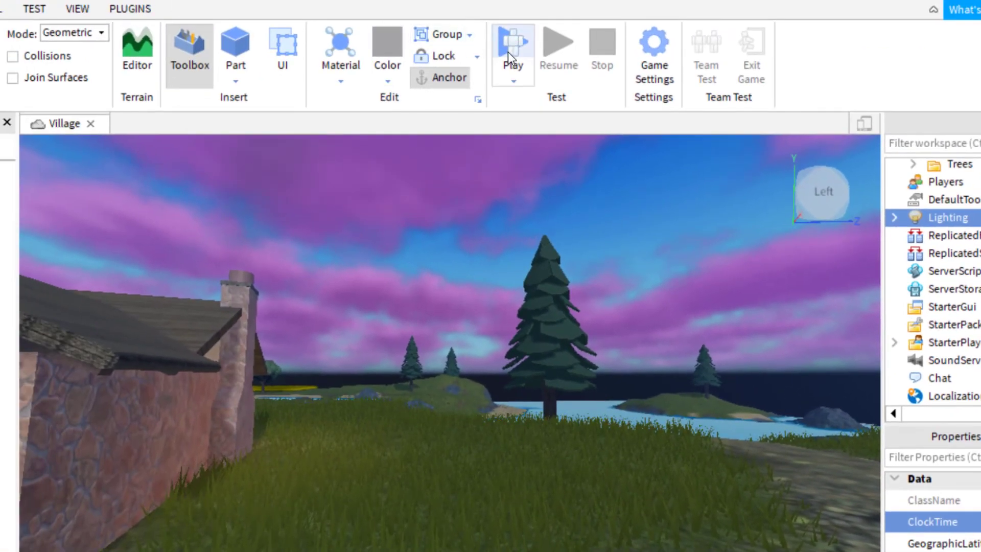
- Start a play-test of the Village place from the Home ribbon
click(508, 51)
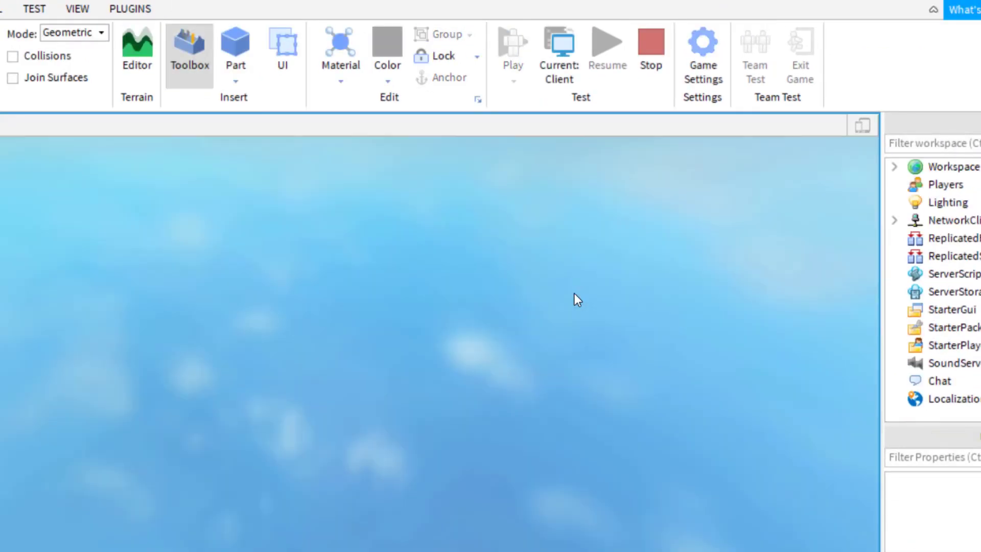